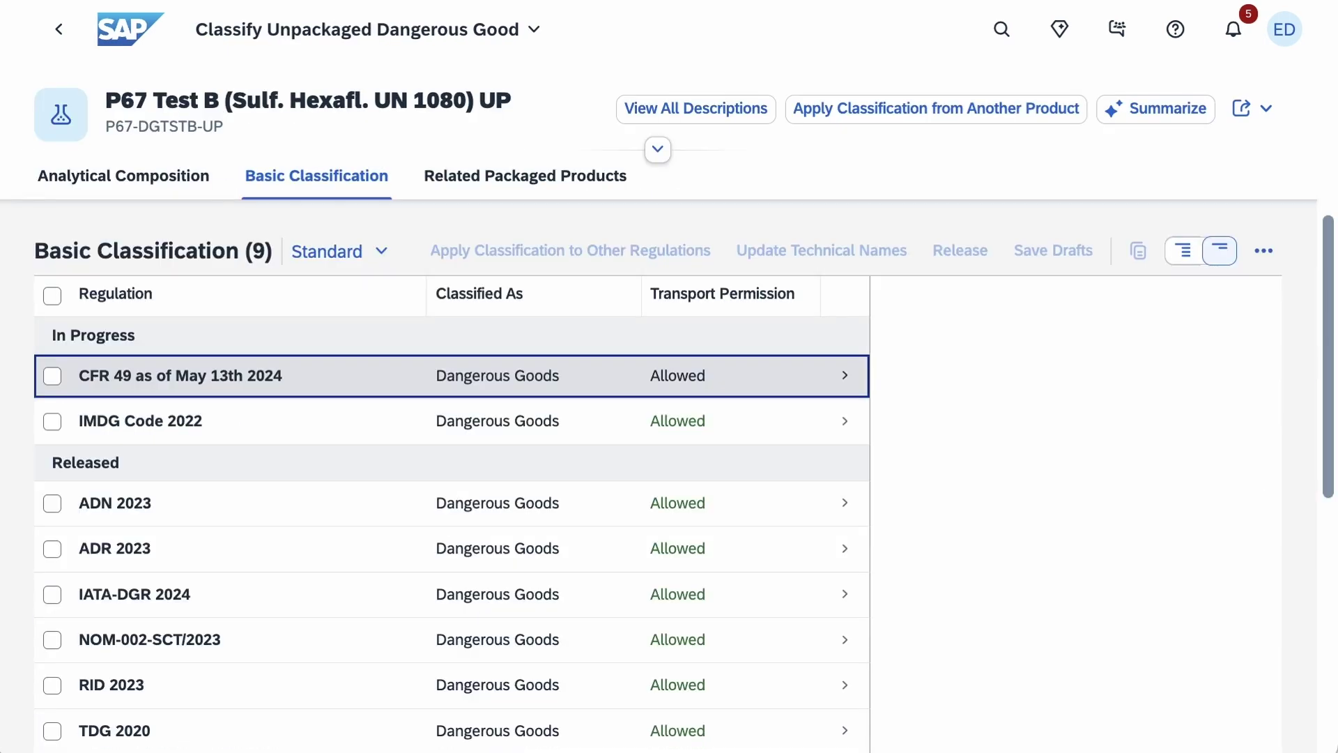
# Put the CFR 49 (as of May 13th 2024) classification into edit mode and list Other Provisions for Product choices.
pyautogui.press('Return')
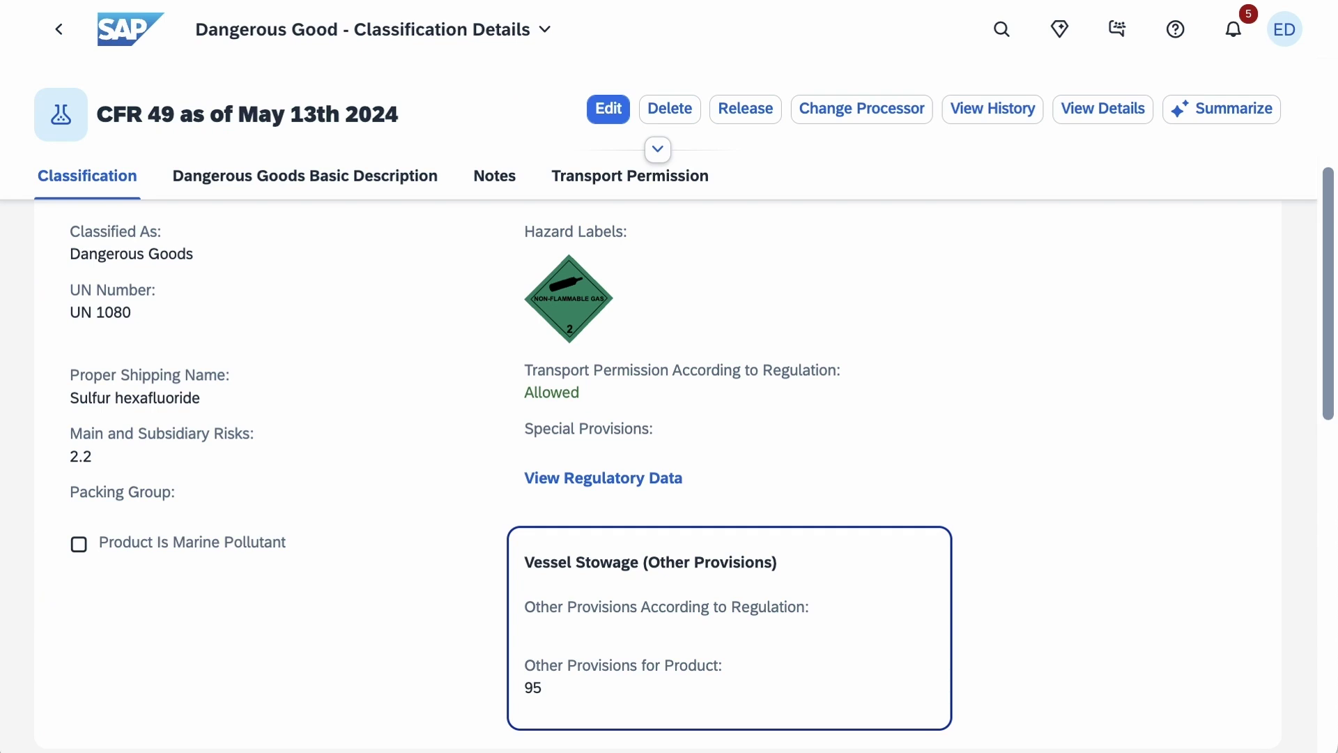
pyautogui.hotkey('shift', 'Tab')
pyautogui.press('Return')
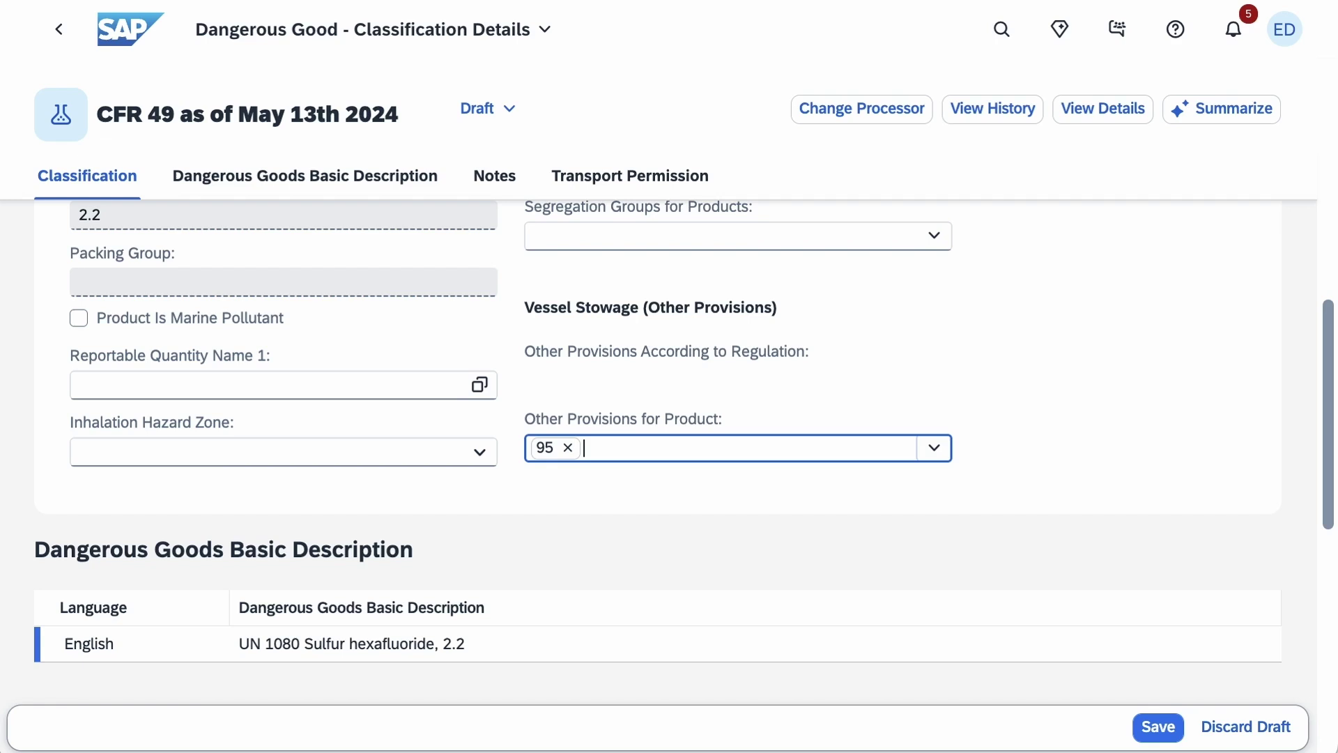
pyautogui.press('F4')
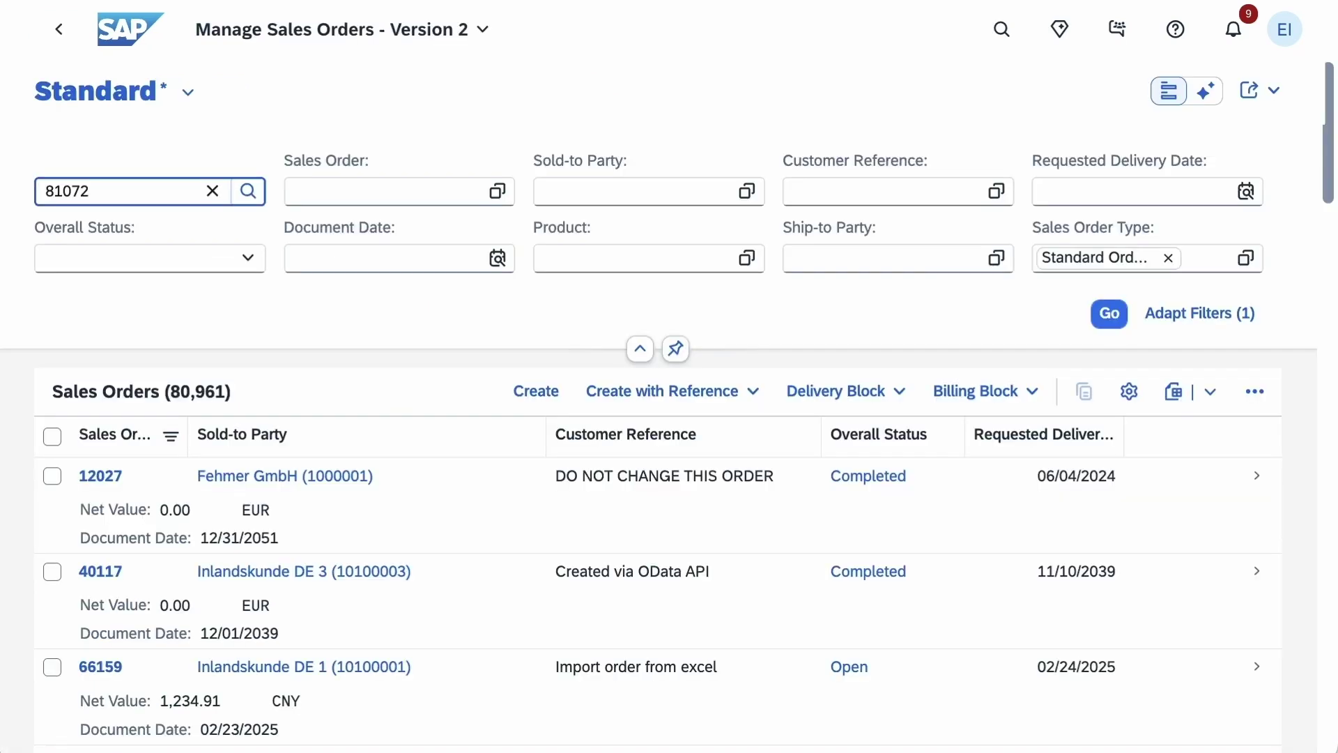
# Filter to sales order 81072, view its Items, and move to the Edit action.
pyautogui.press('Return')
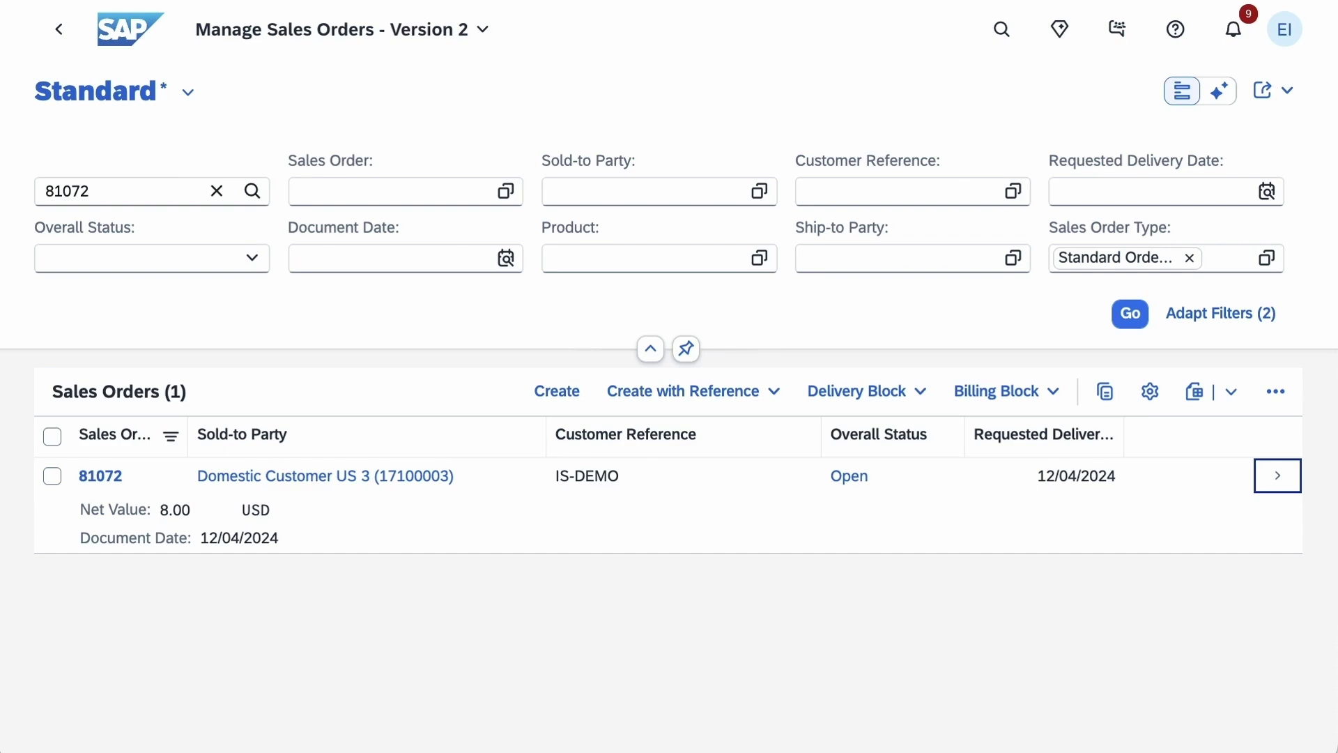
pyautogui.press('Return')
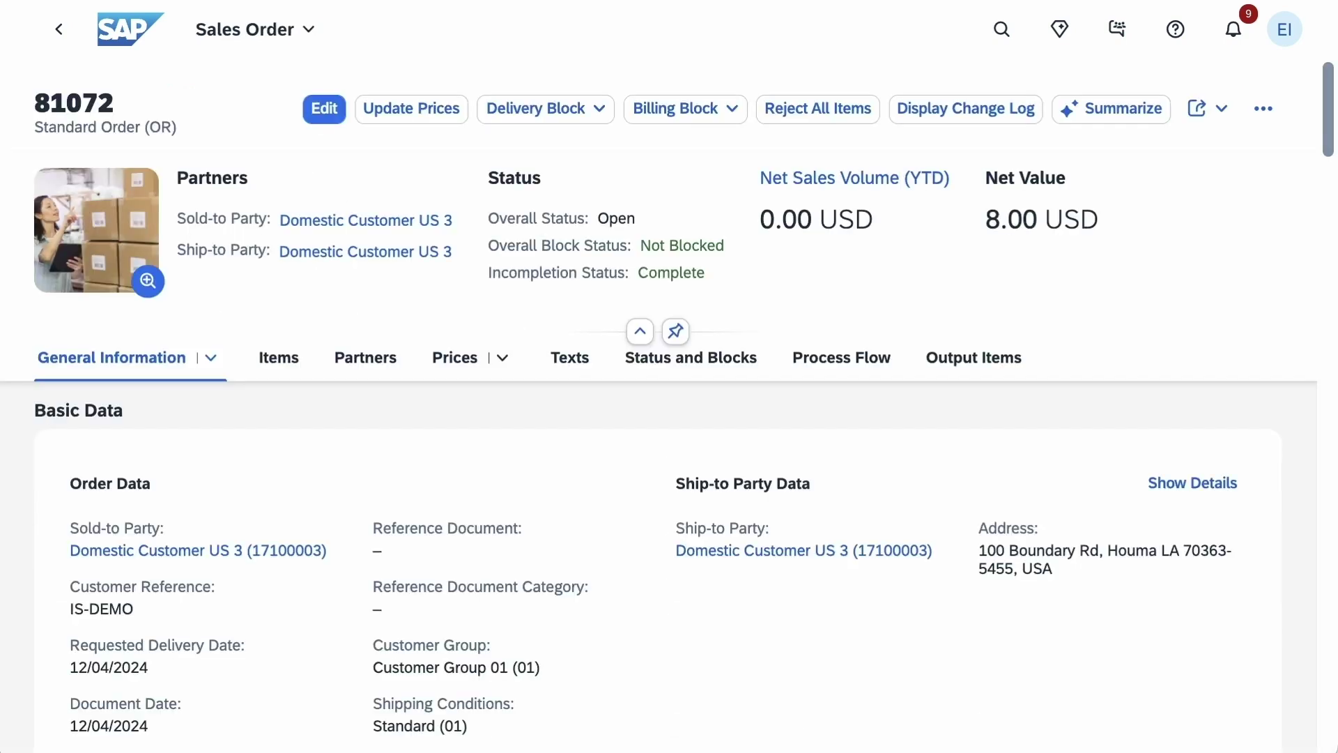
pyautogui.press('Return')
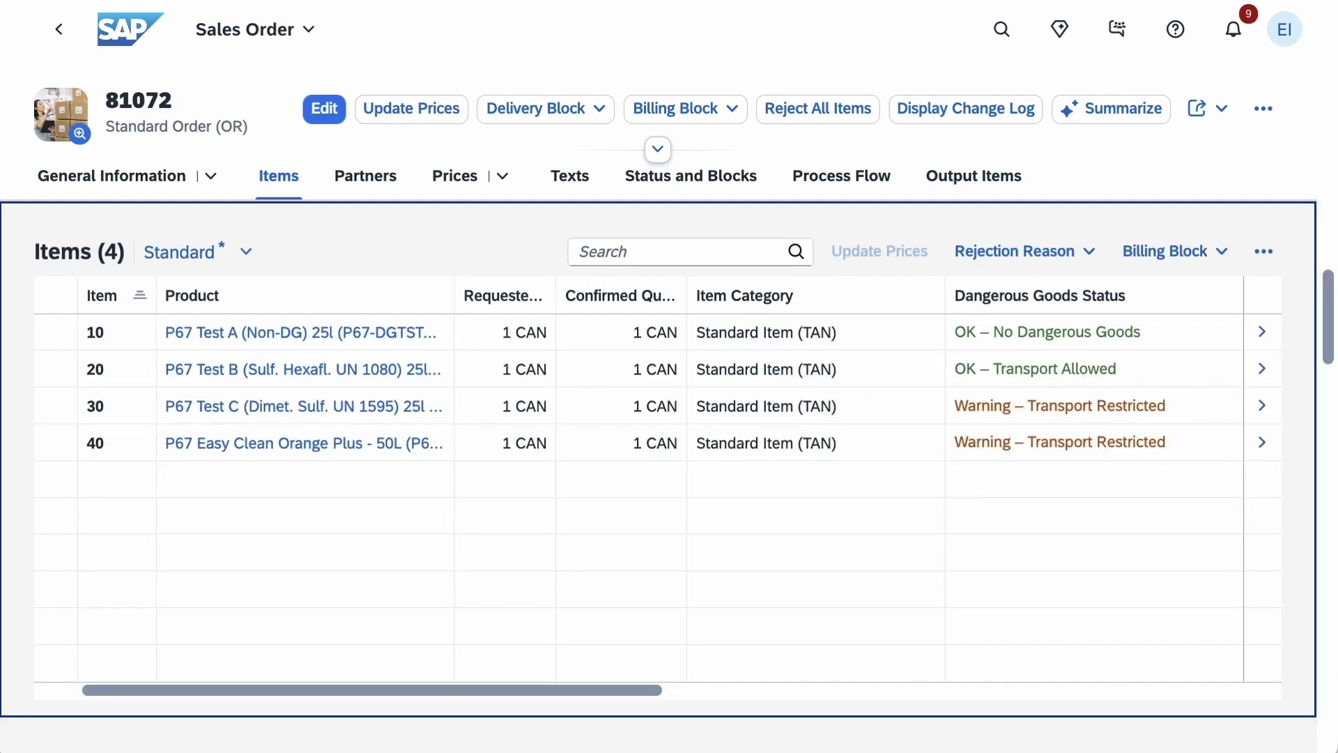
pyautogui.hotkey('shift', 'Tab')
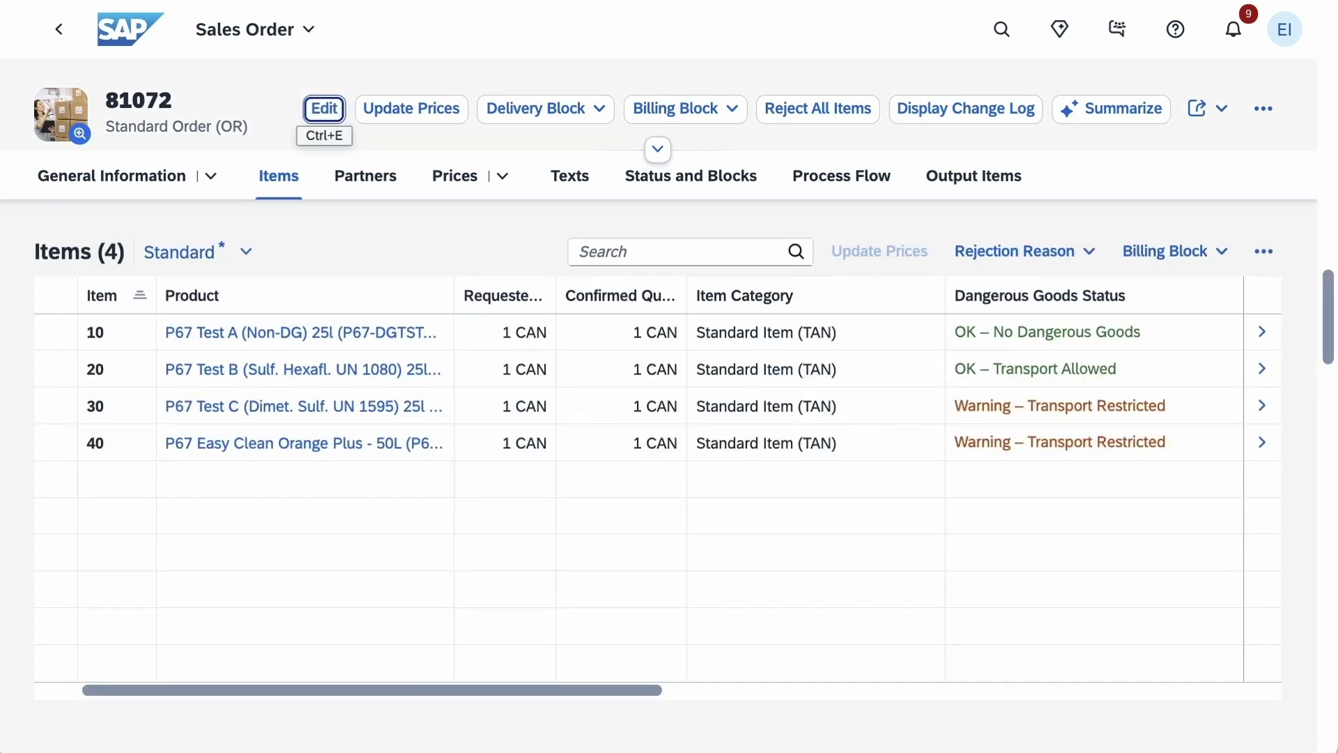
# Set requested quantity 2 on items 10, 20, 30 and 40 of order 81072 and save.
pyautogui.press('Return')
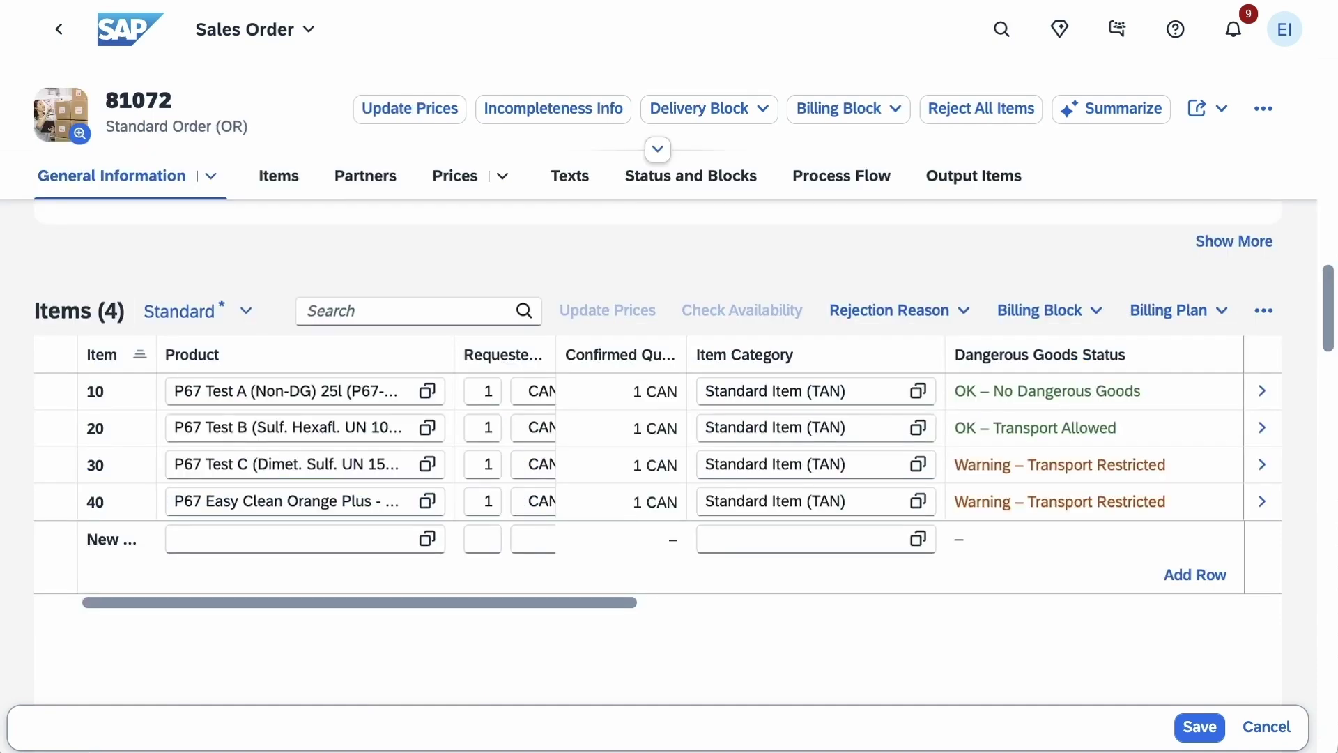
pyautogui.write('2')
pyautogui.press('Return')
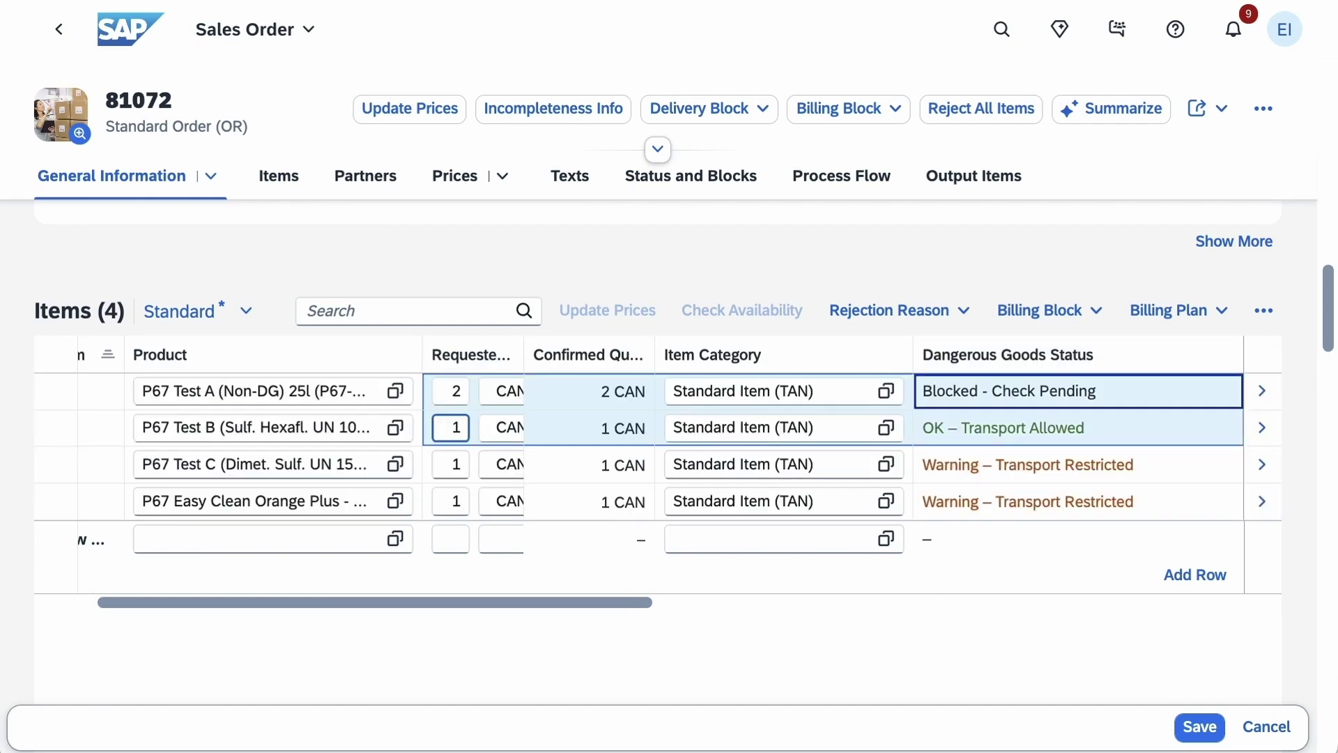
pyautogui.write('2')
pyautogui.press('Return')
pyautogui.write('2')
pyautogui.press('Return')
pyautogui.write('2')
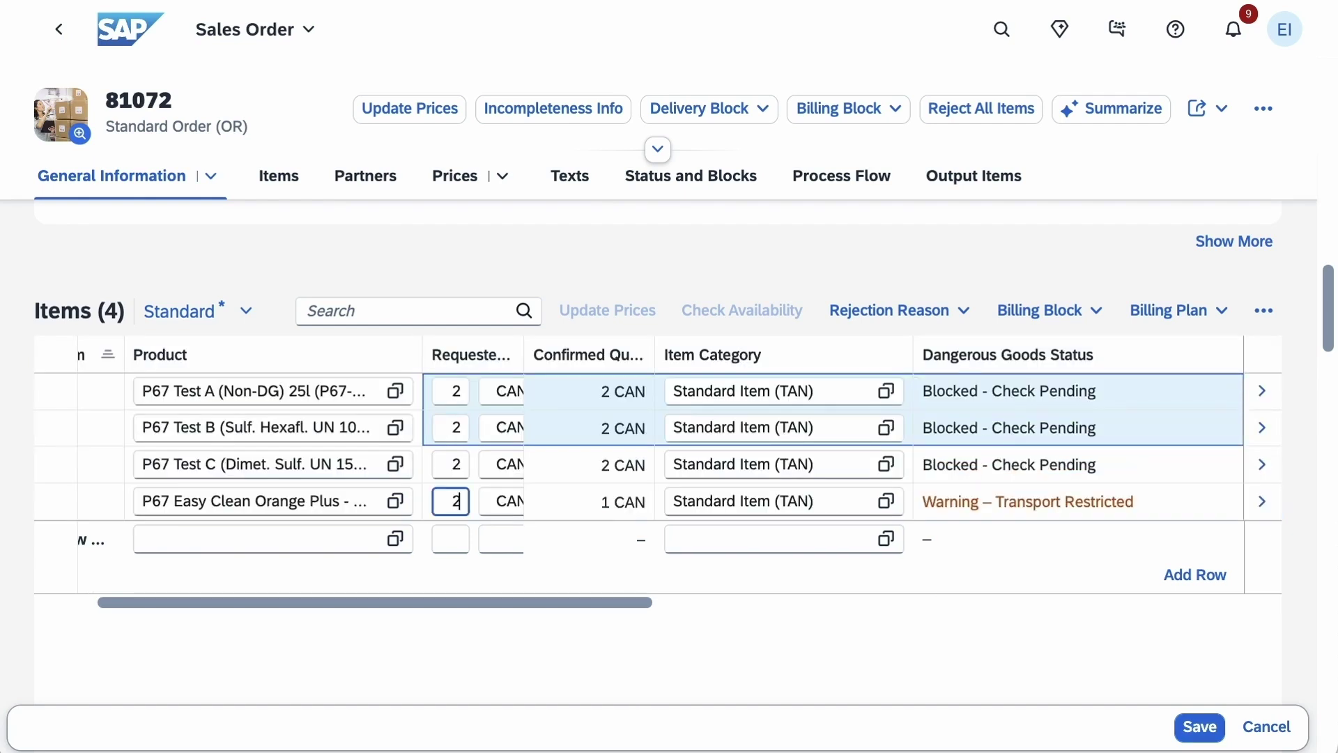
pyautogui.click(1200, 728)
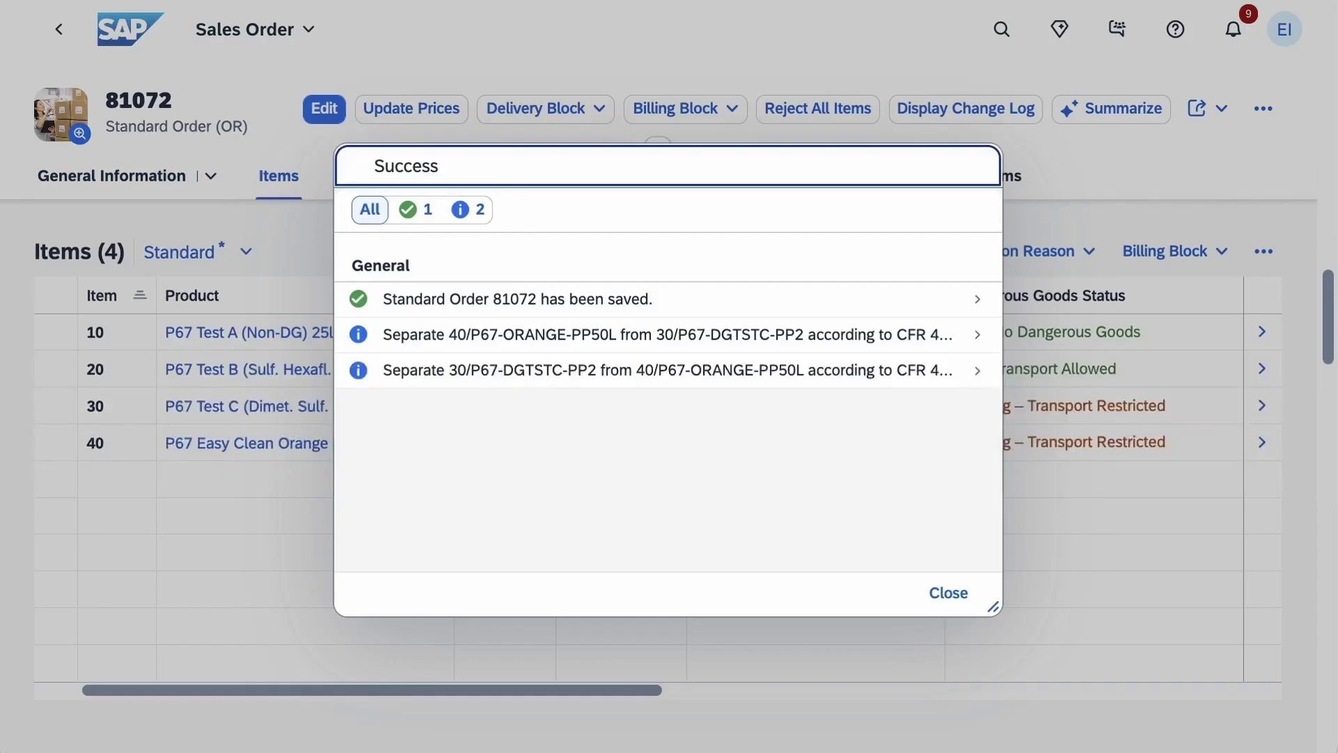
# Read the CFR 49 separation message for items 40 and 30 in the Success dialog, then dismiss it.
pyautogui.press('Tab')
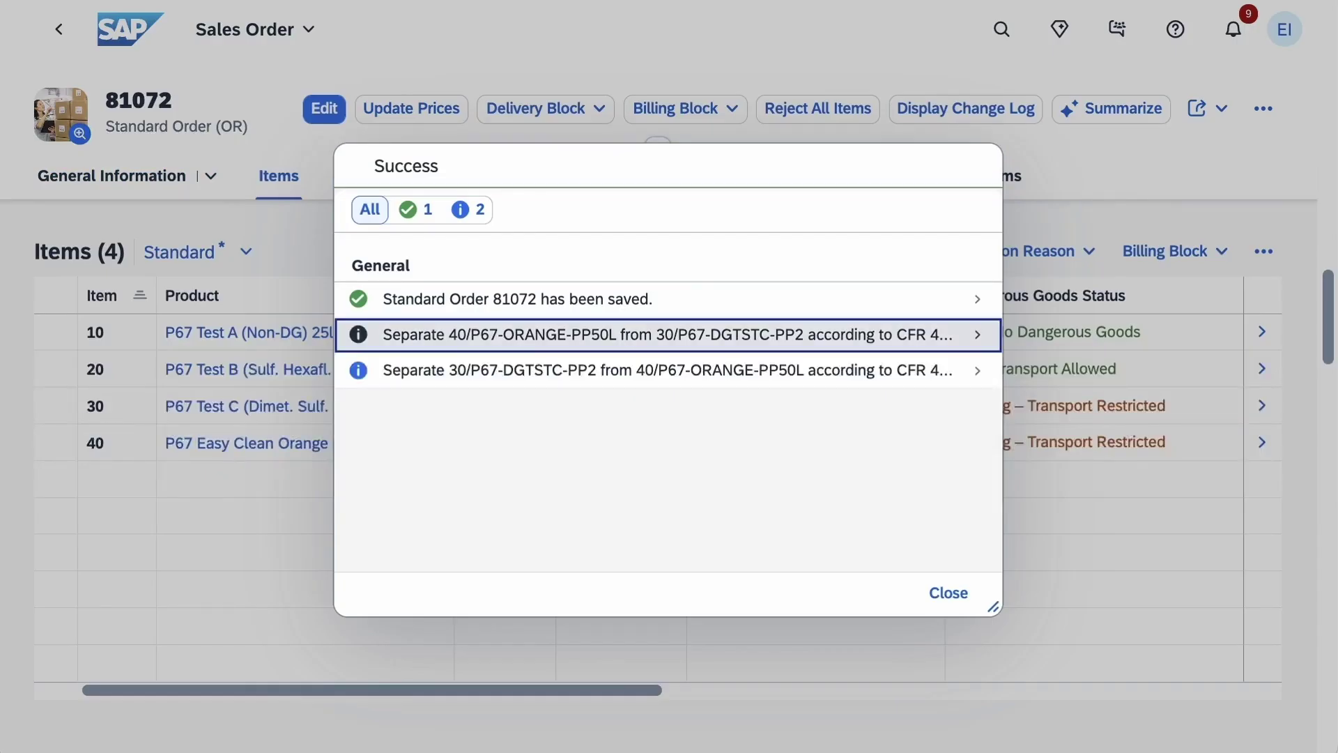
pyautogui.press('Return')
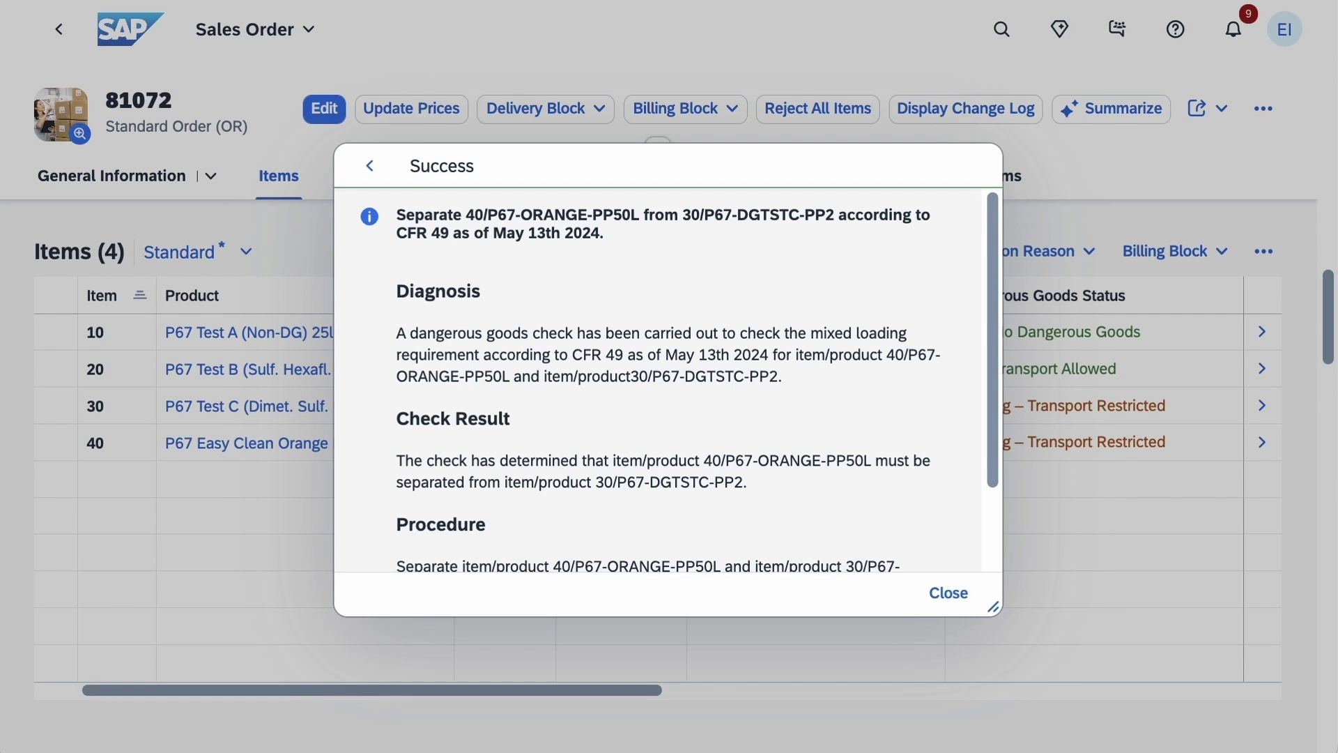
pyautogui.press('Escape')
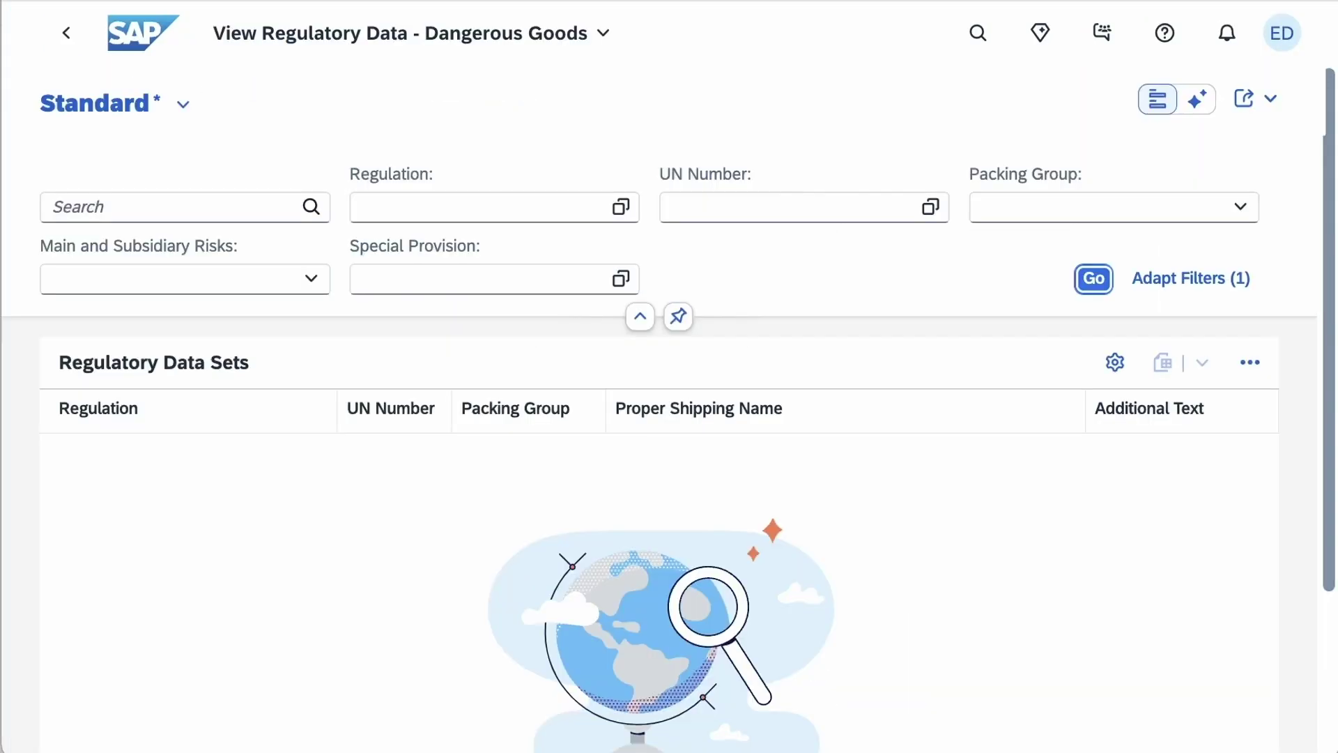
pyautogui.write('ADR 2023')
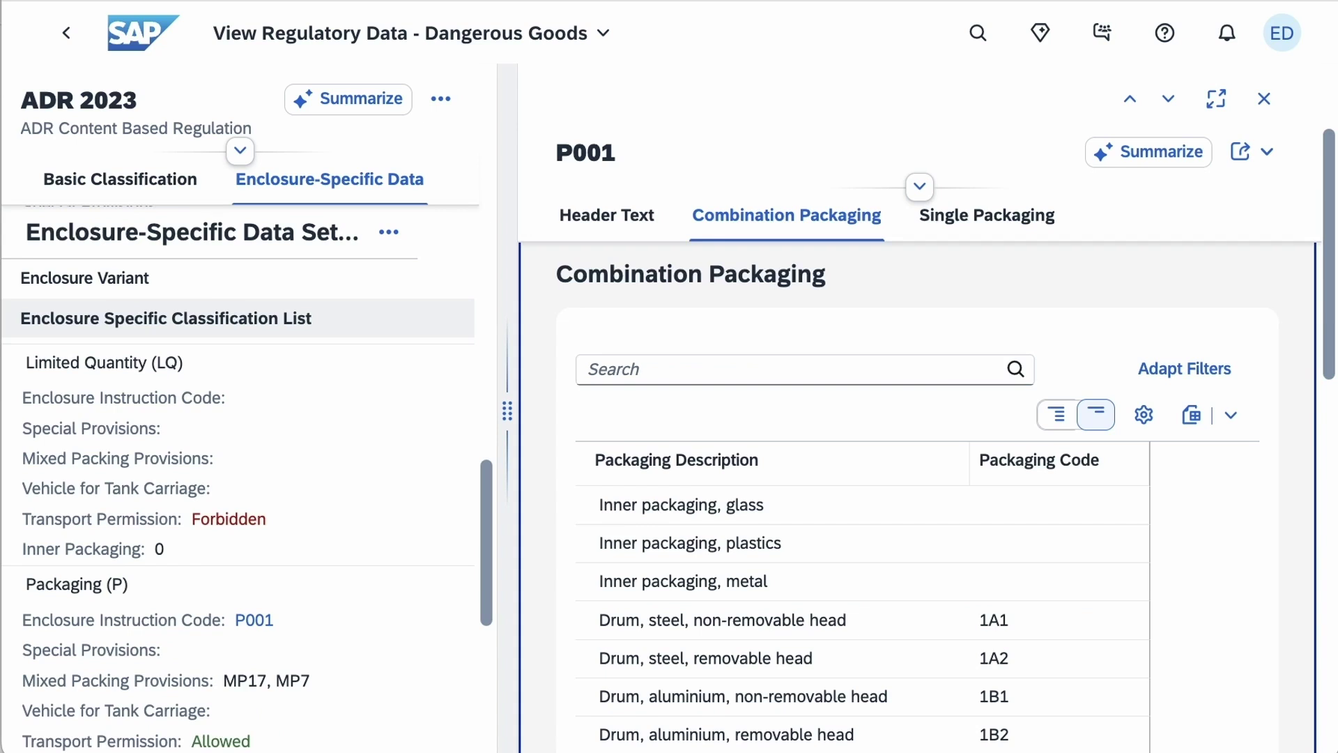
pyautogui.scroll(-2, 920, 493)
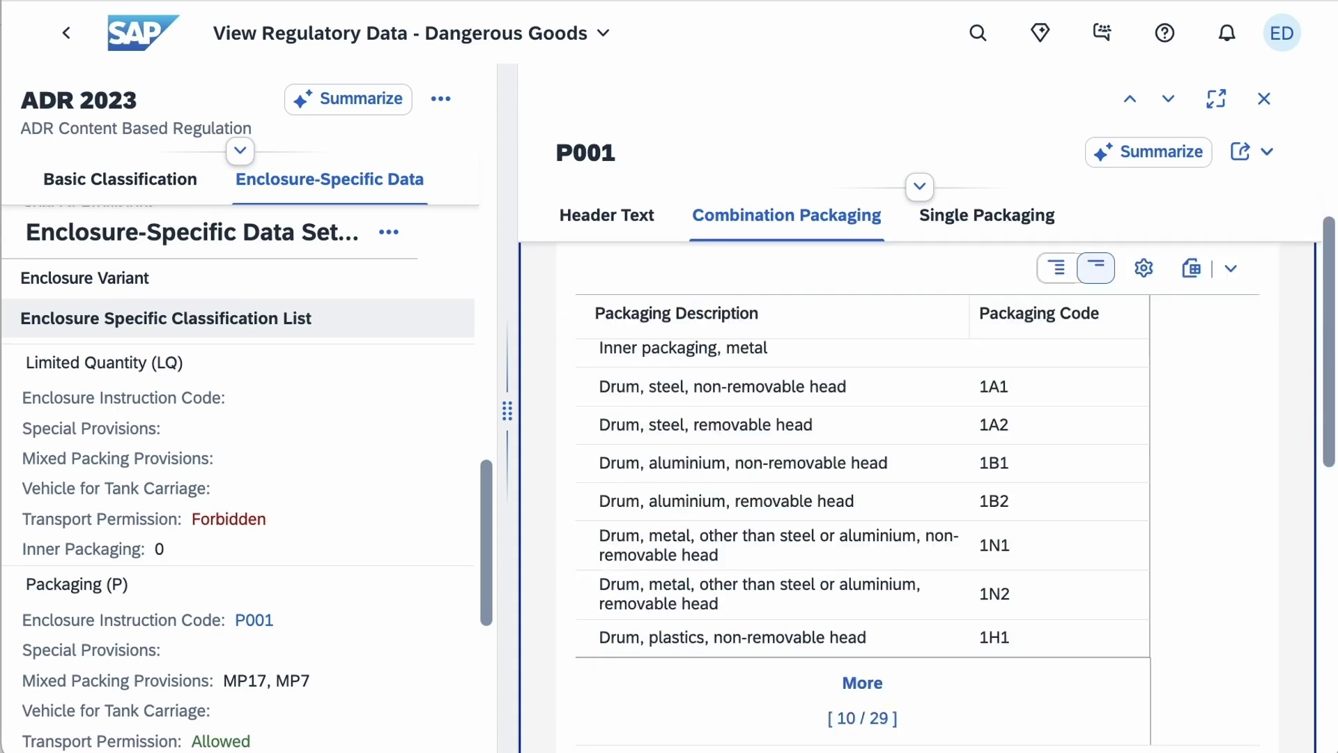
pyautogui.scroll(-4, 920, 492)
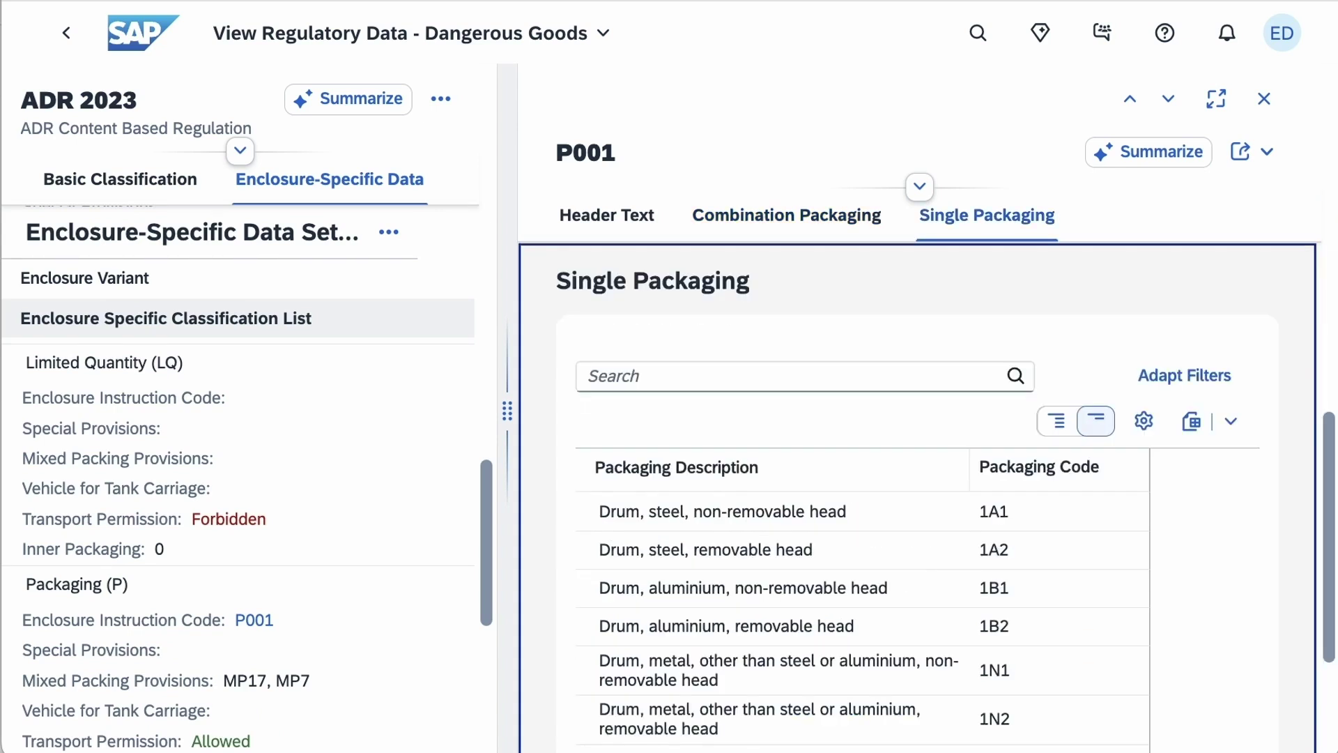